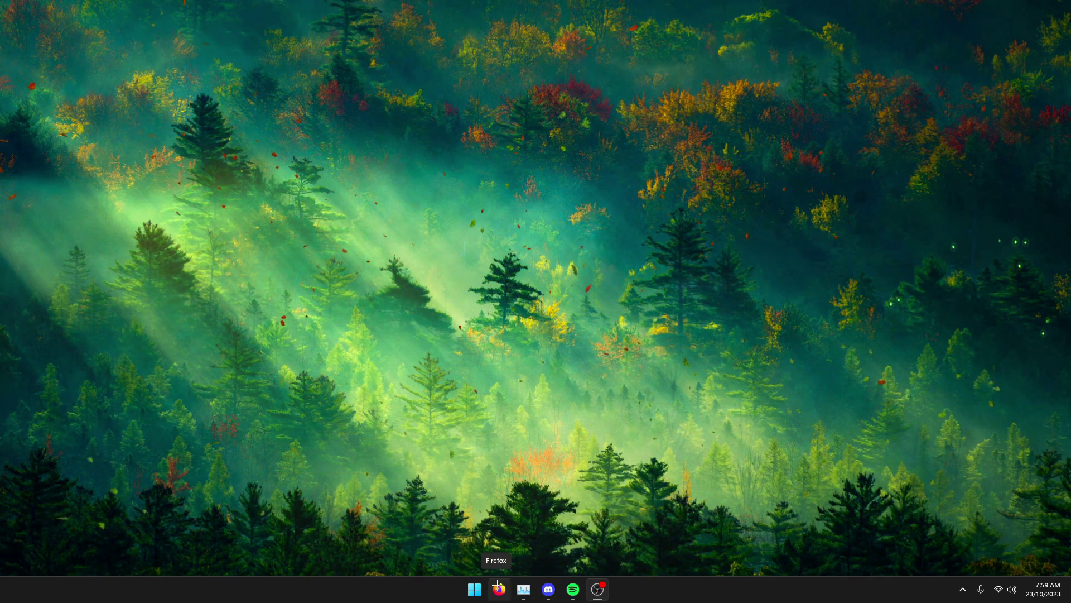
left_click(498, 587)
left_click(399, 36)
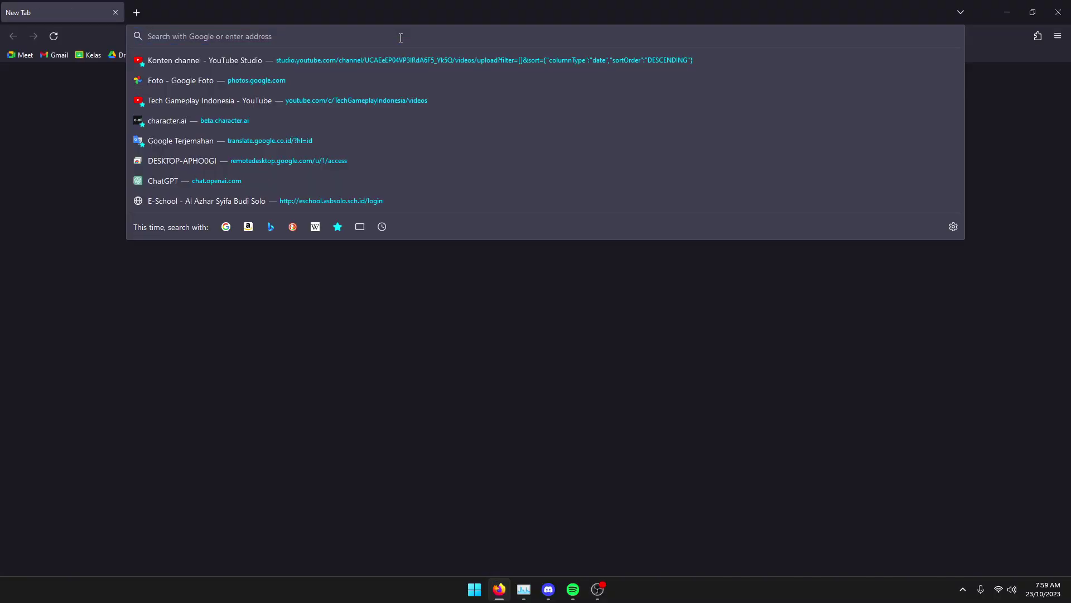
type("https://github.com/Atlas-OS/Atlas-Utilities/releases?q=gameutil-rs&expanded=true")
key("Return")
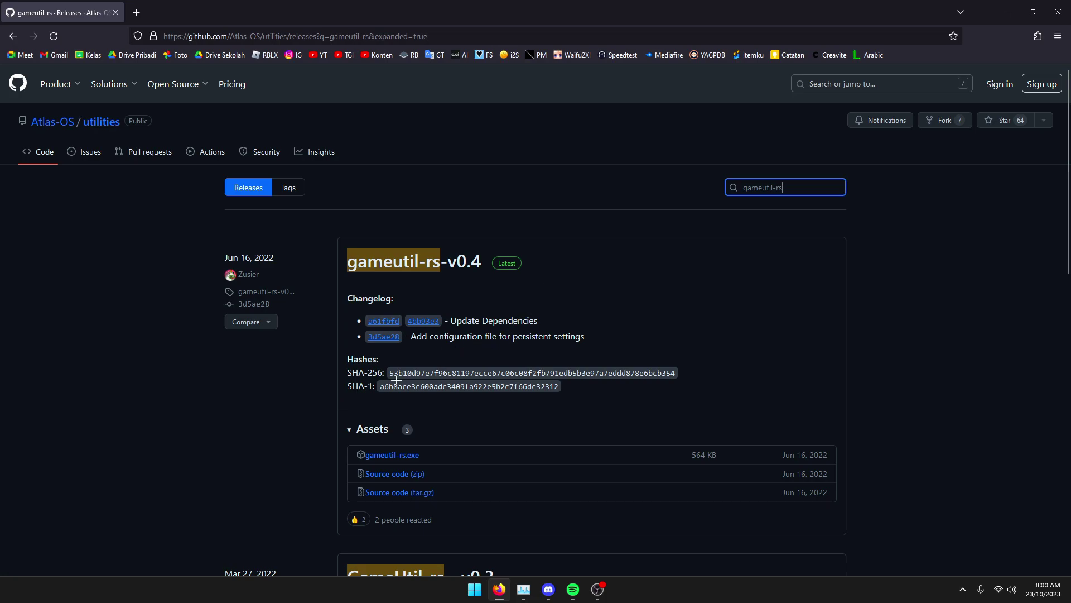
Step: Download gameutil-rs.exe from the assets of the gameutil-rs-v0.4 release
scroll(357, 410, "down", 1)
left_click(370, 382)
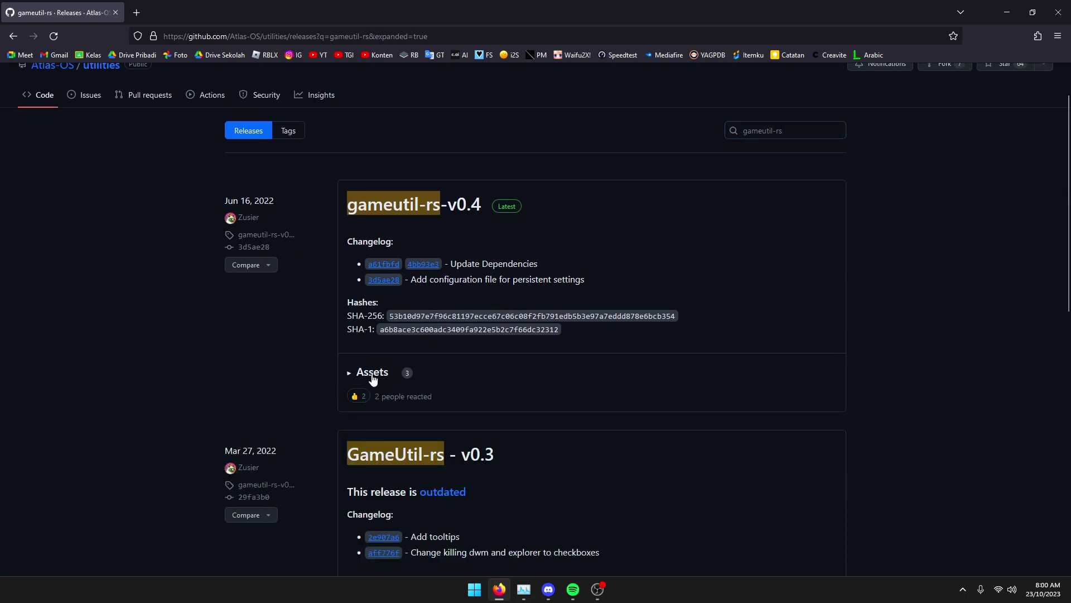
left_click(374, 379)
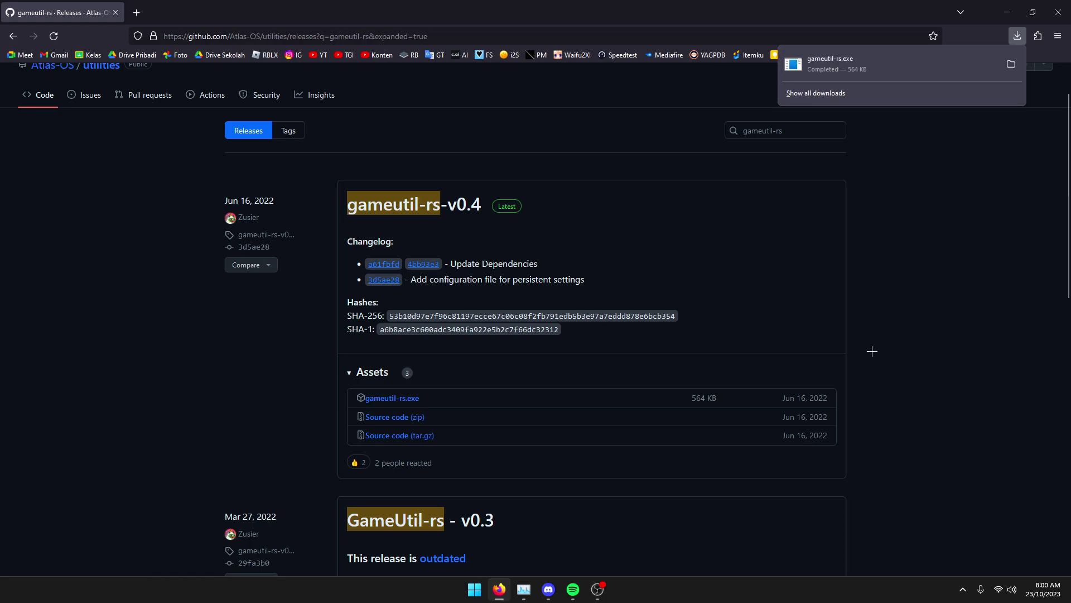
Step: Clear the browser's download list and close Firefox
key("ctrl+shift+y")
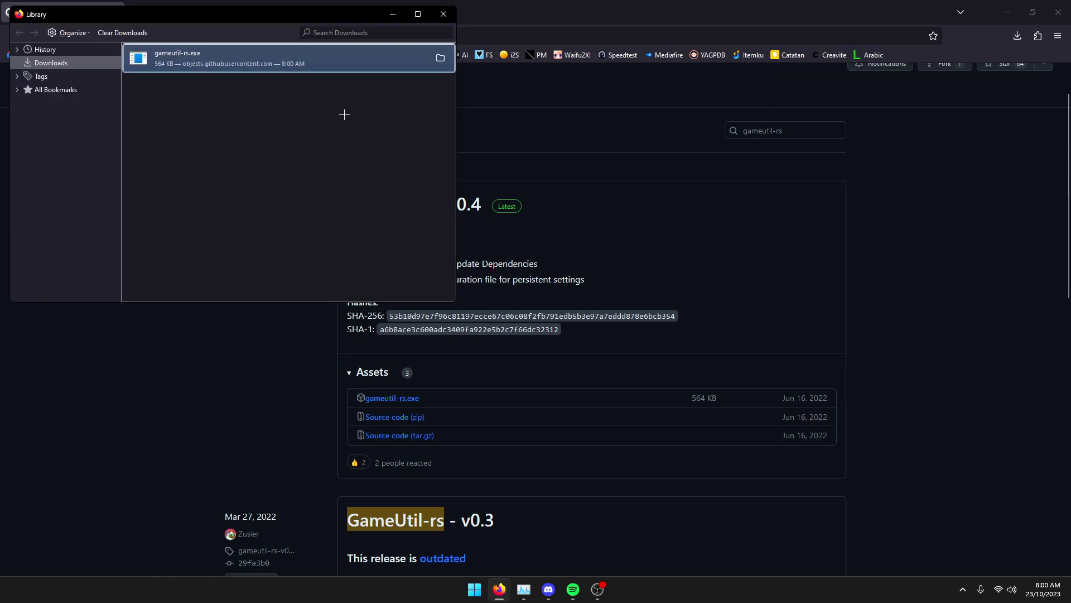
left_click(128, 31)
left_click(444, 14)
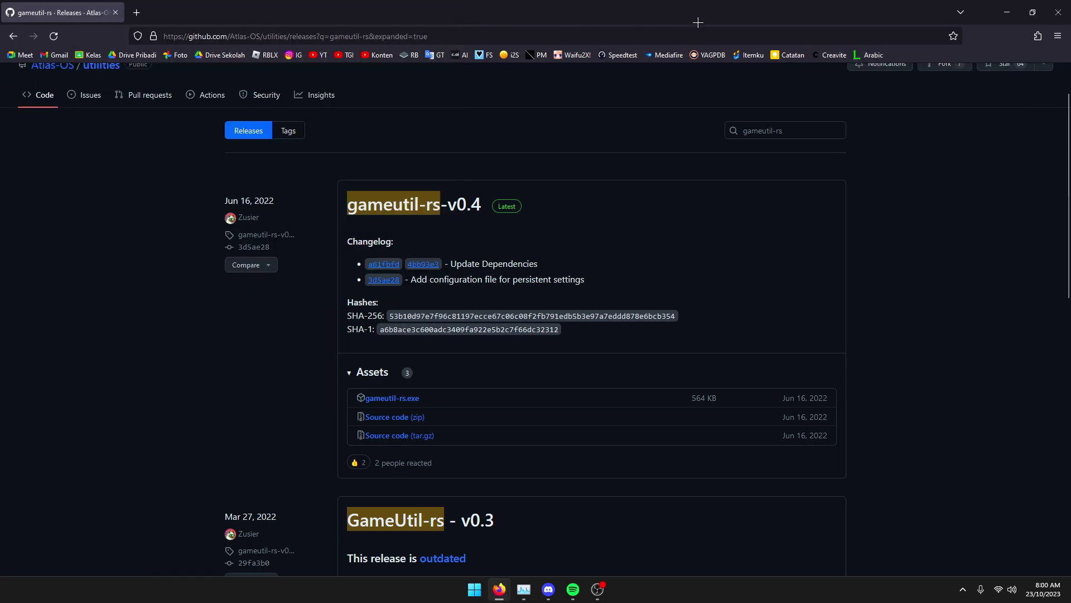
left_click(1053, 14)
Step: Move the gameutil-rs file from the Downloads folder to the middle of the desktop and close File Explorer
key("super+e")
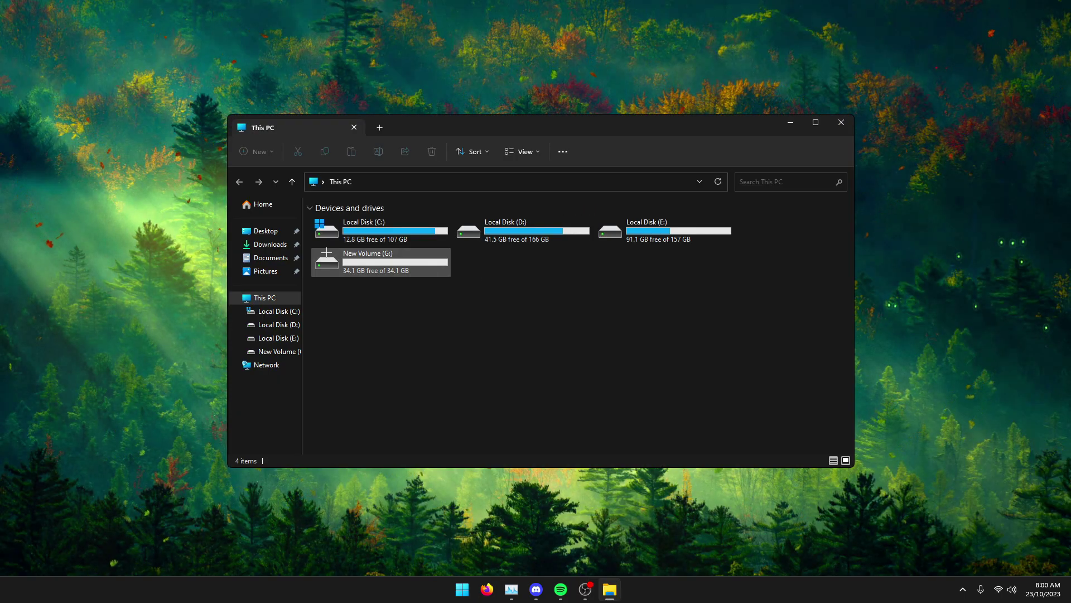
left_click(271, 244)
left_click_drag(350, 237, 601, 329)
left_click(841, 123)
left_click_drag(537, 296, 529, 299)
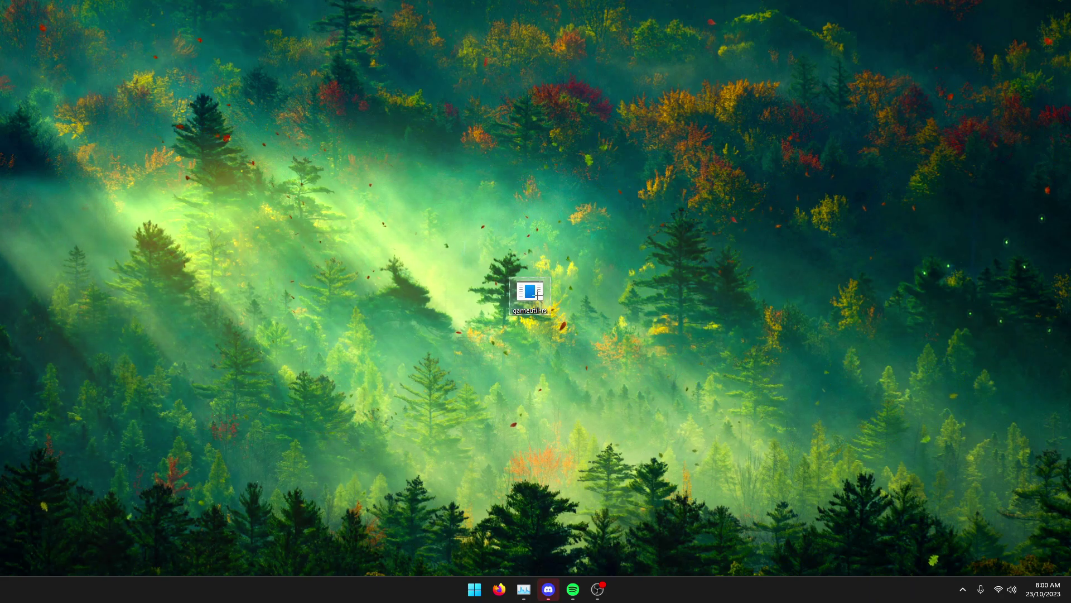
Step: Run gameutil-rs as administrator and move its window to the centre of the desktop
right_click(538, 296)
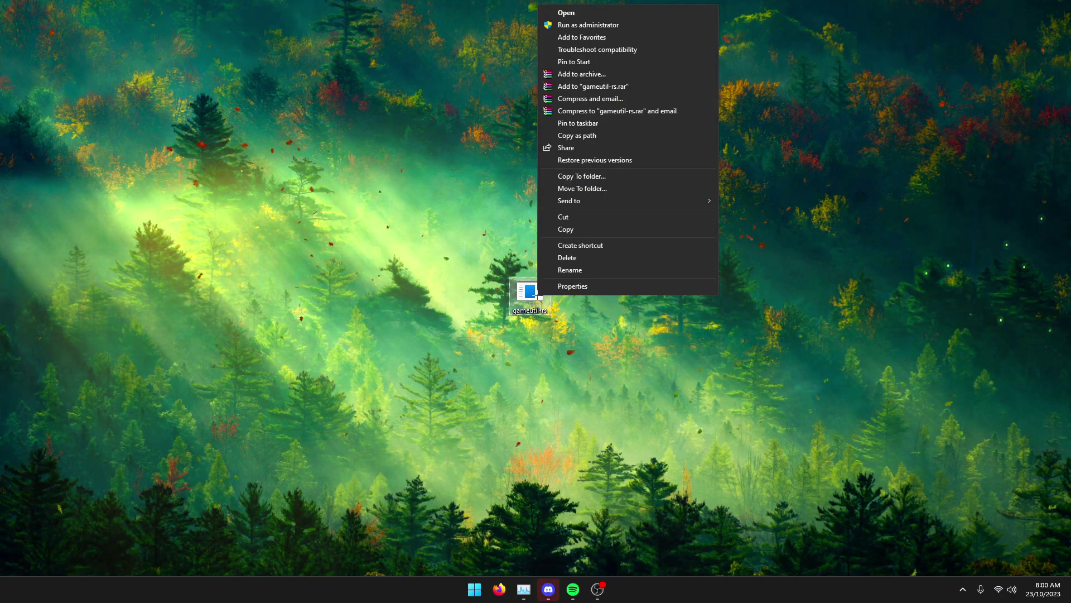
left_click(572, 25)
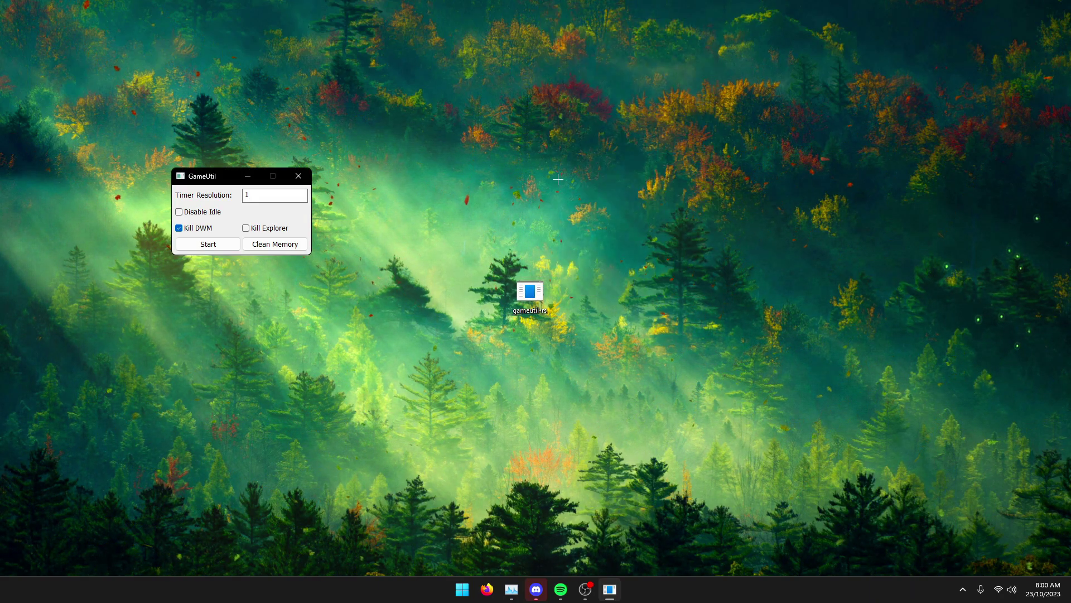
left_click_drag(217, 178, 513, 250)
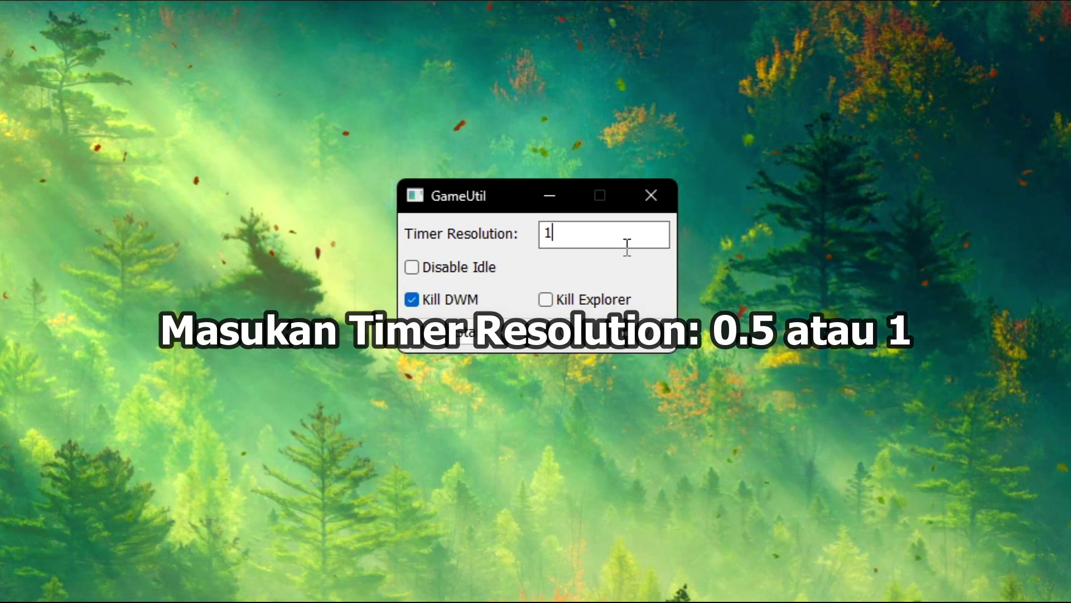
Step: Try a Timer Resolution of 0.5 and change it to 1
left_click_drag(591, 242, 524, 233)
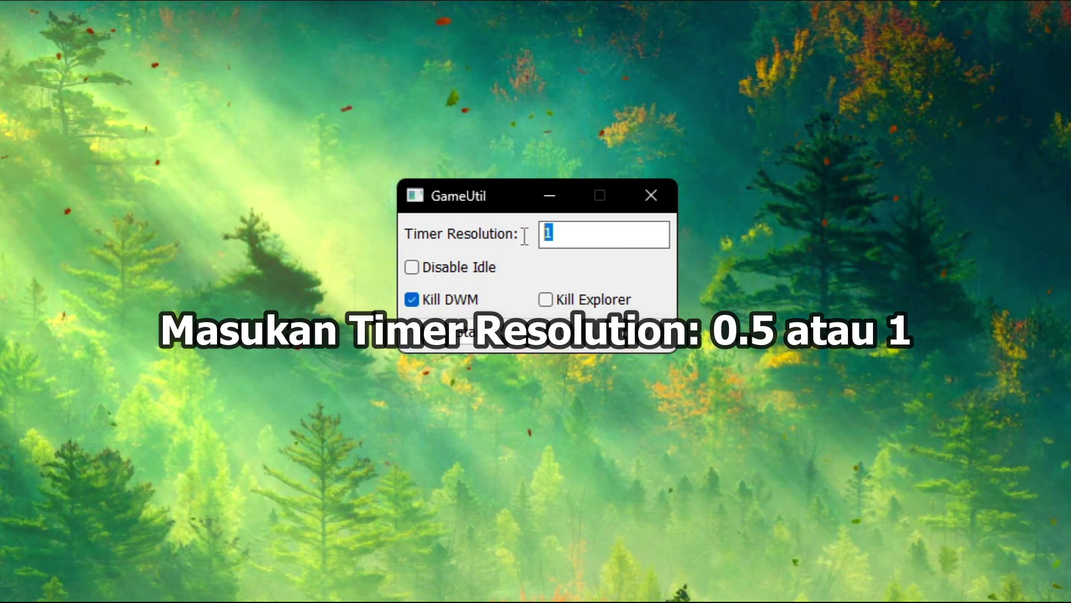
type("0.5")
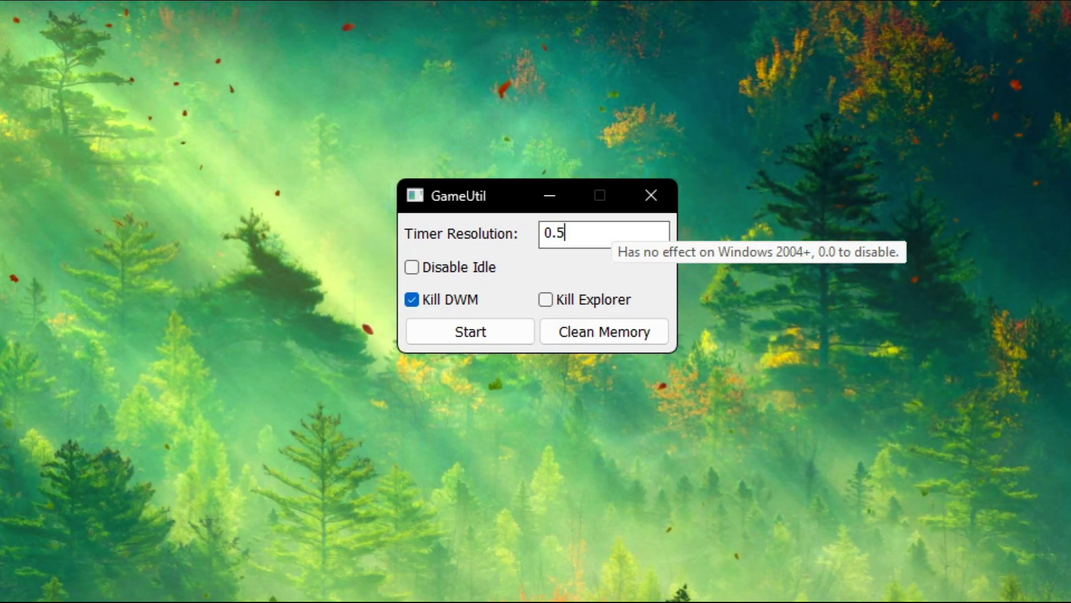
key("BackSpace")
key("BackSpace")
key("BackSpace")
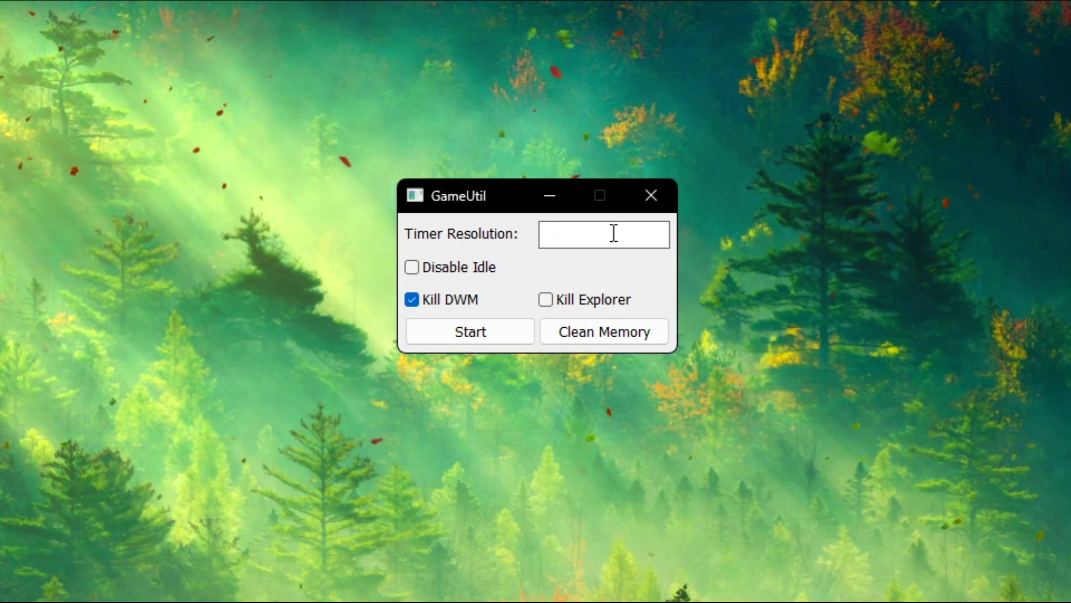
type("1")
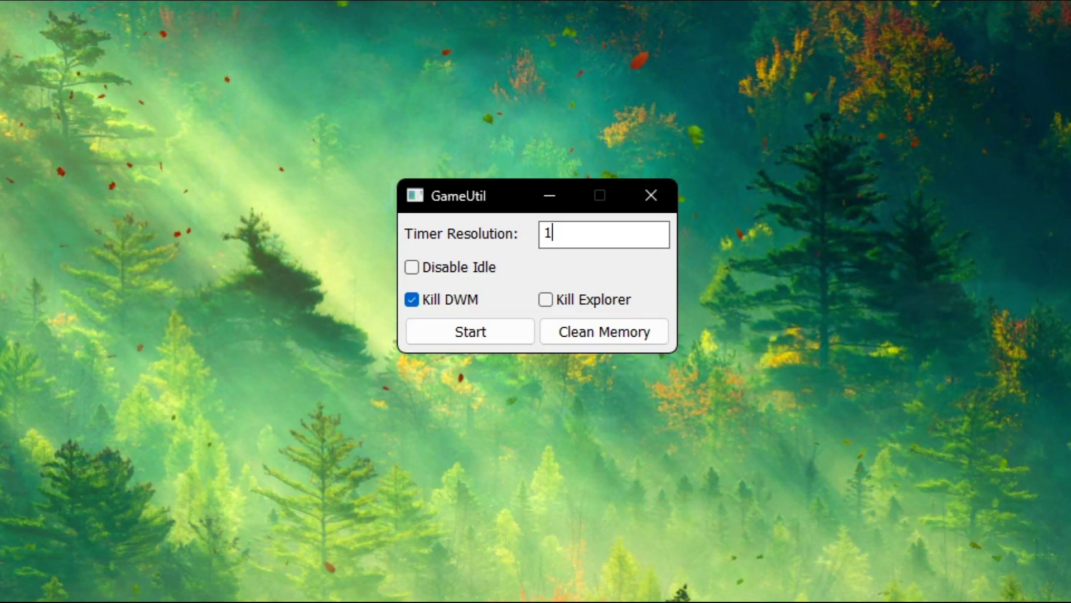
Step: Set the Timer Resolution to 0.5, enable Disable Idle and turn off Kill DWM
key("BackSpace")
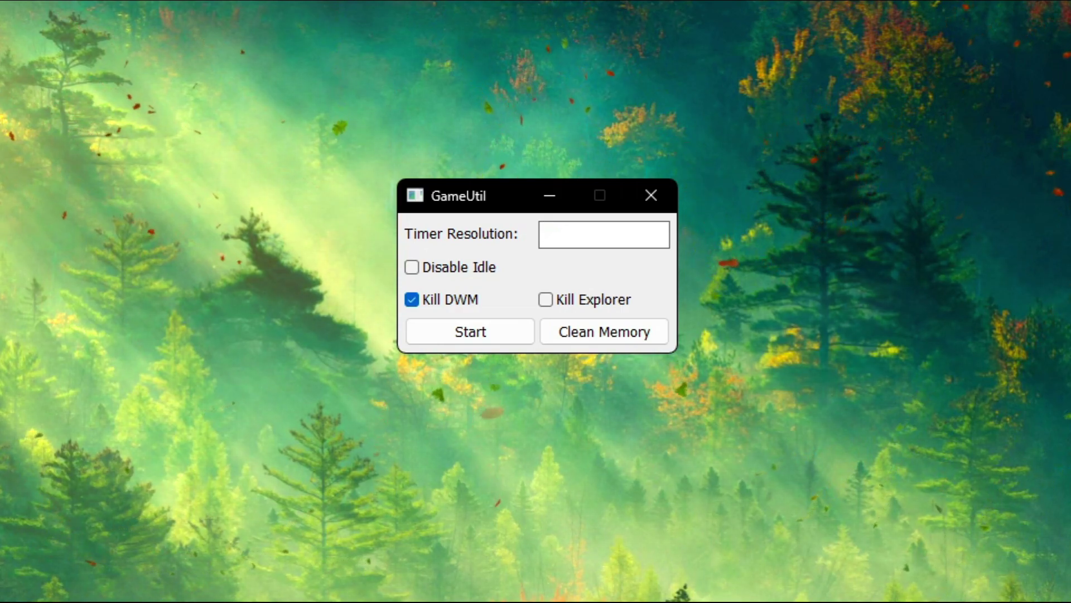
type("0.5")
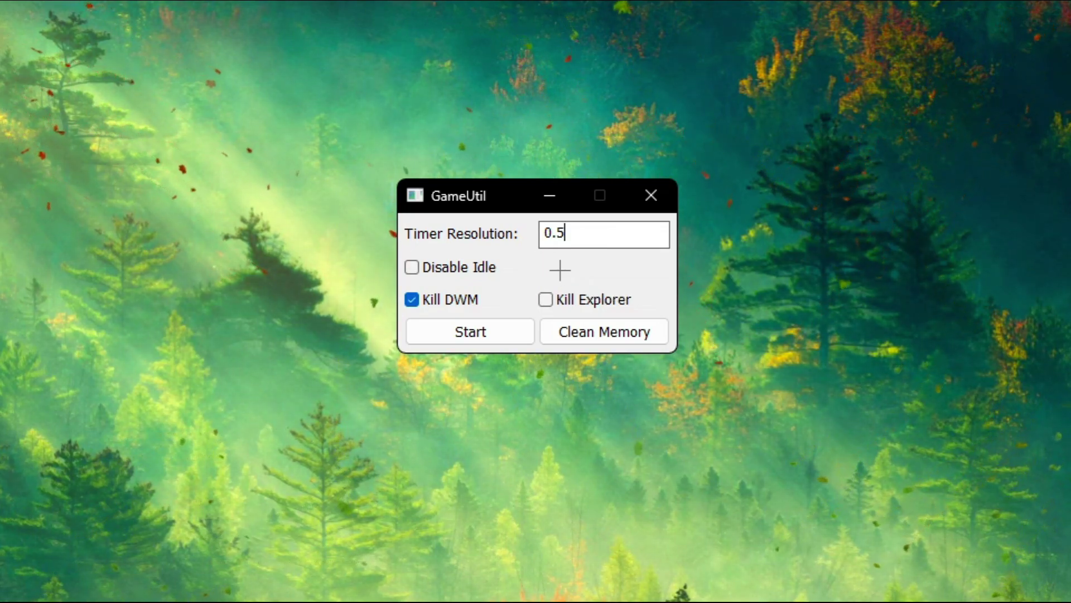
left_click(493, 267)
left_click(488, 298)
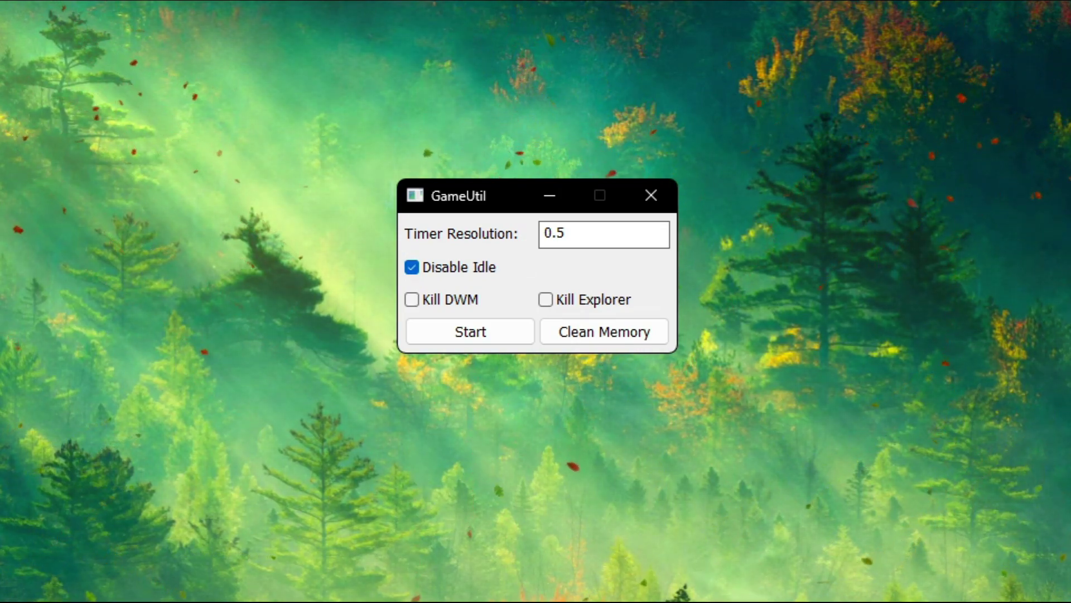
Step: Start and then restore the Disable Idle tweak with Task Manager open to check CPU usage, and close Task Manager
key("ctrl+shift+Escape")
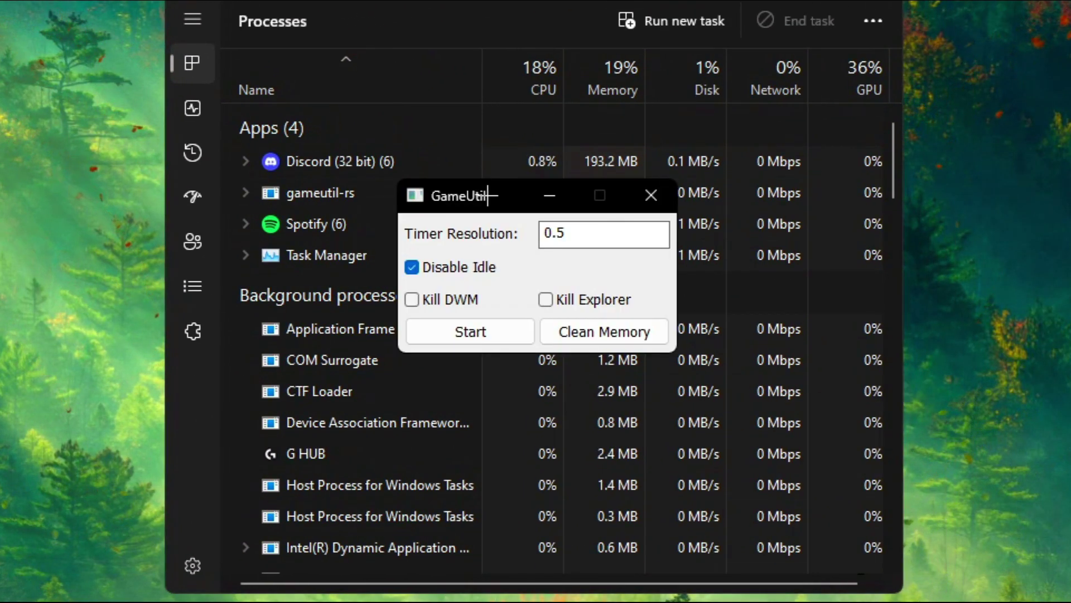
left_click(489, 331)
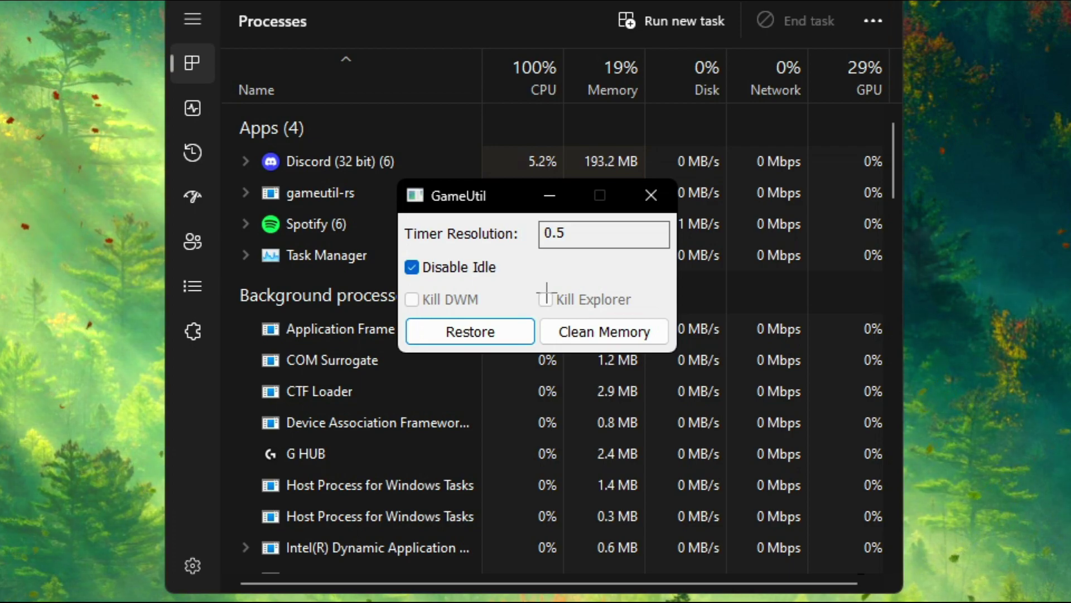
left_click(511, 332)
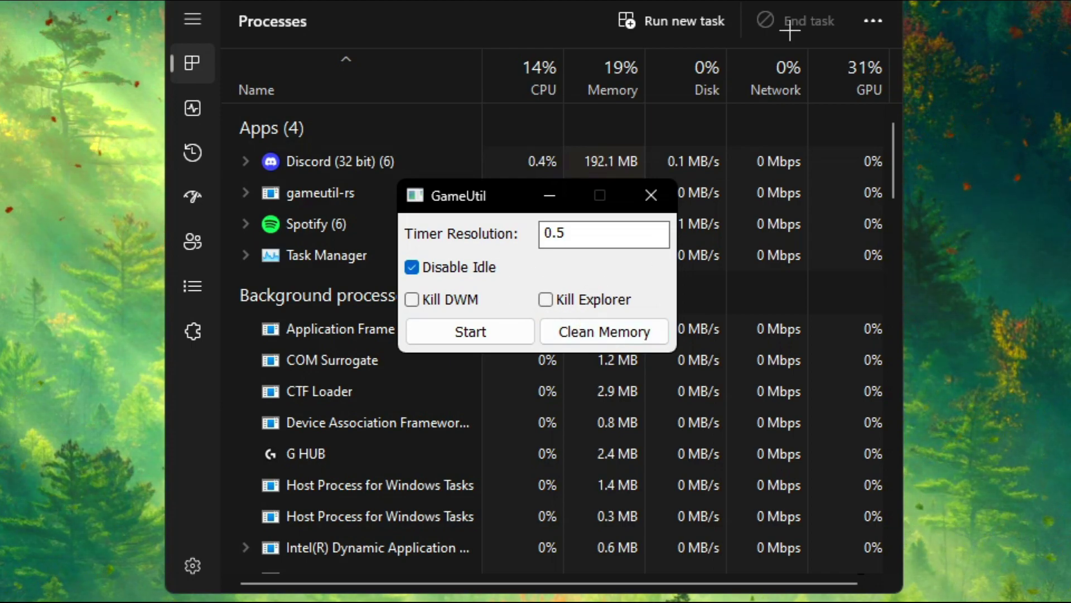
left_click(888, 2)
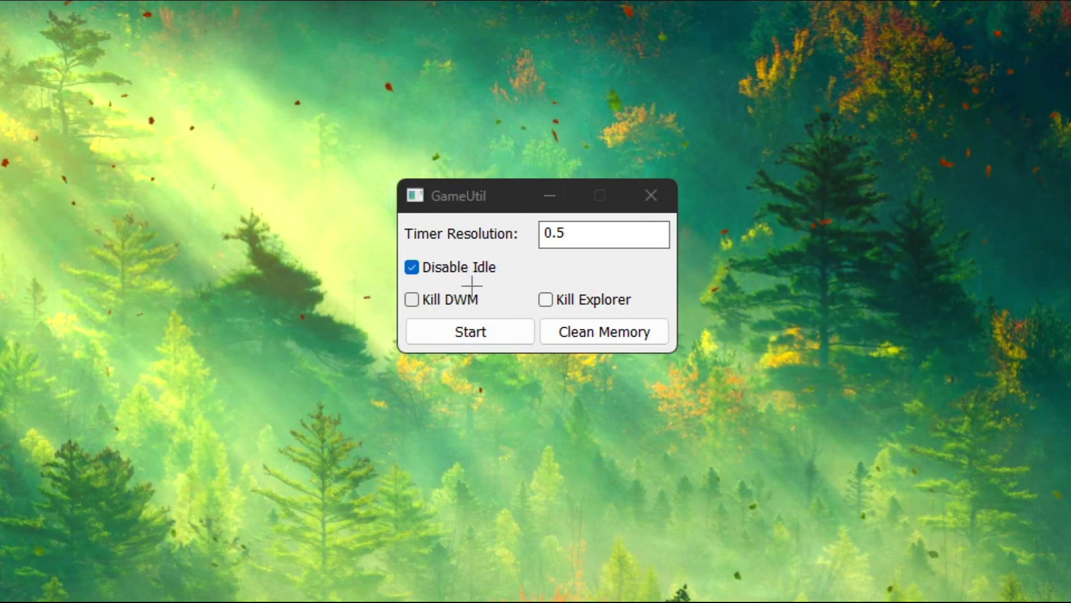
Step: Turn off Disable Idle and enable Kill DWM in GameUtil
left_click(449, 267)
left_click(455, 299)
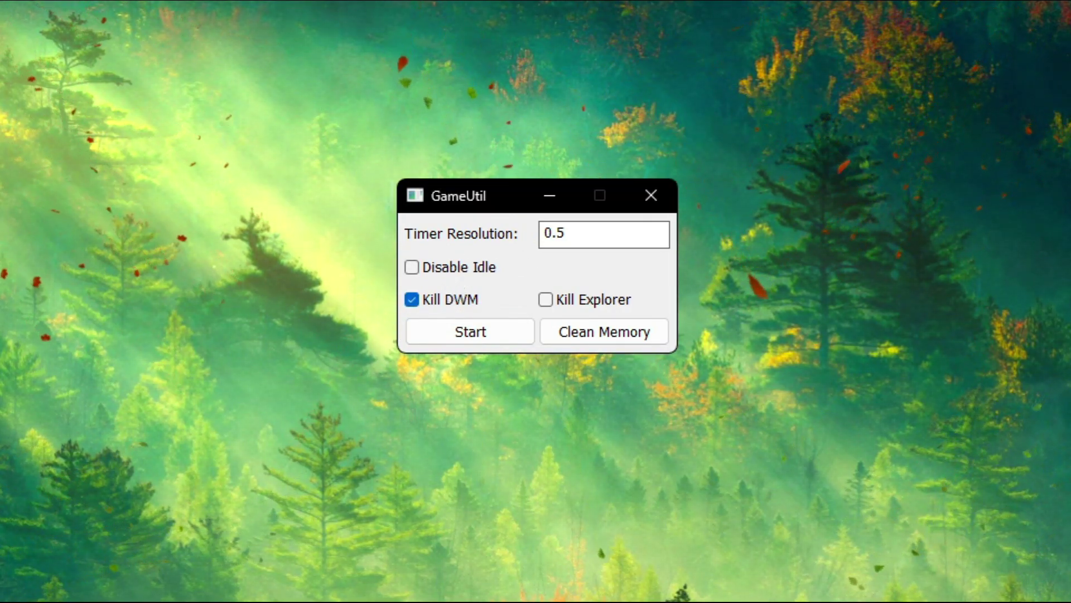
Step: Open Task Manager and locate the dwm.exe process in its detailed process list
key("ctrl+shift+Escape")
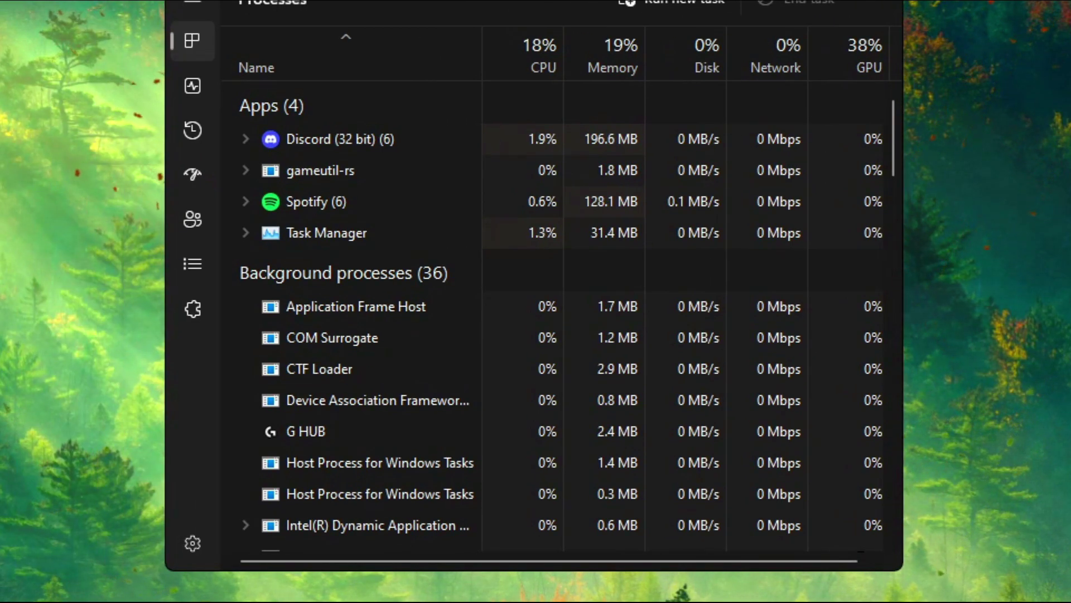
scroll(504, 336, "down", 2)
scroll(518, 364, "up", 2)
left_click_drag(878, 149, 894, 325)
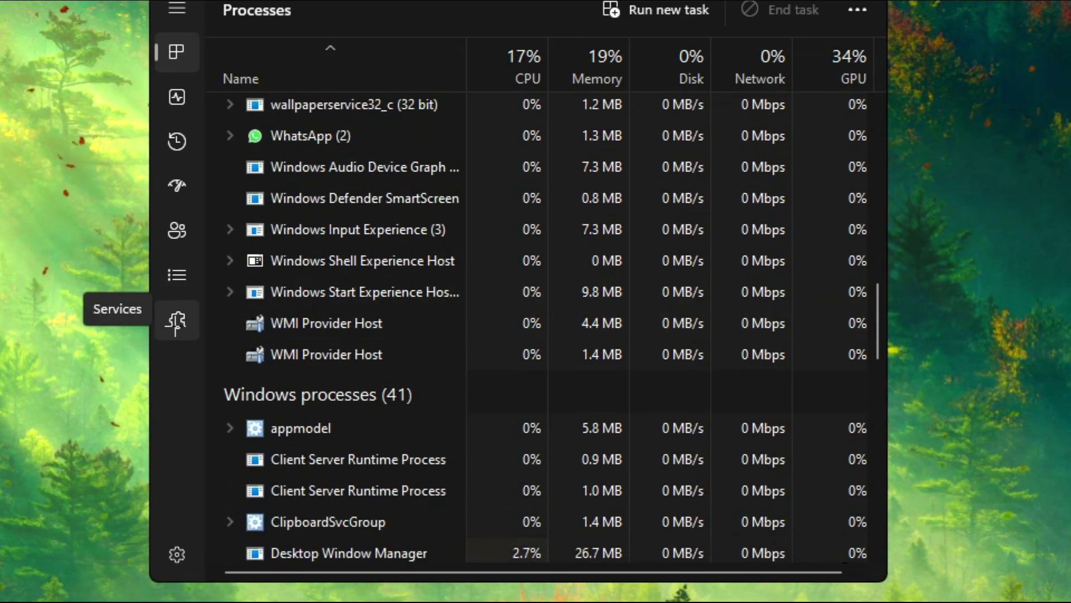
left_click(177, 274)
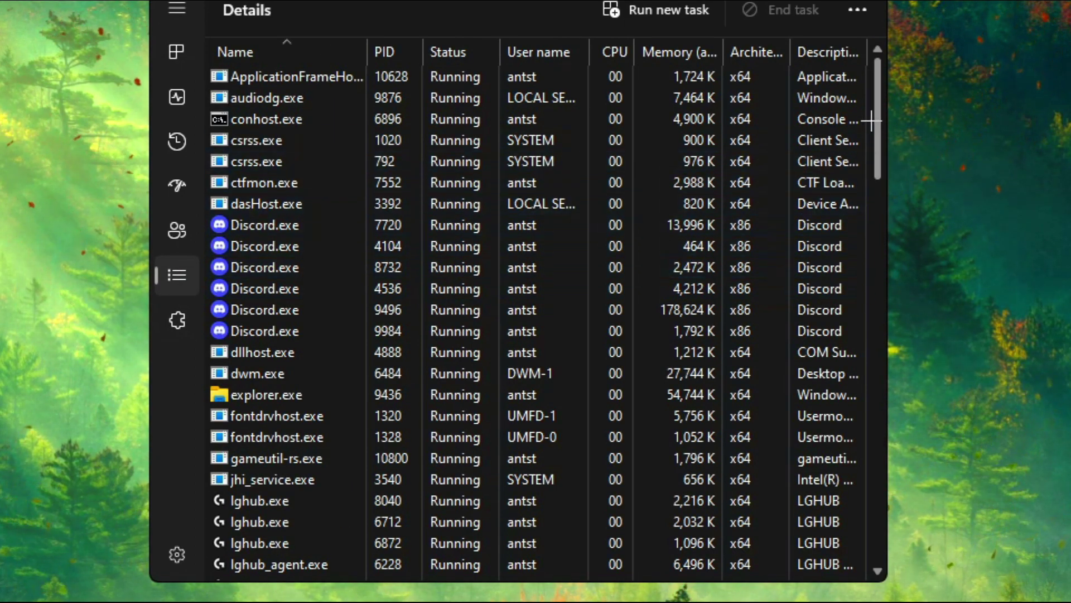
left_click(282, 374)
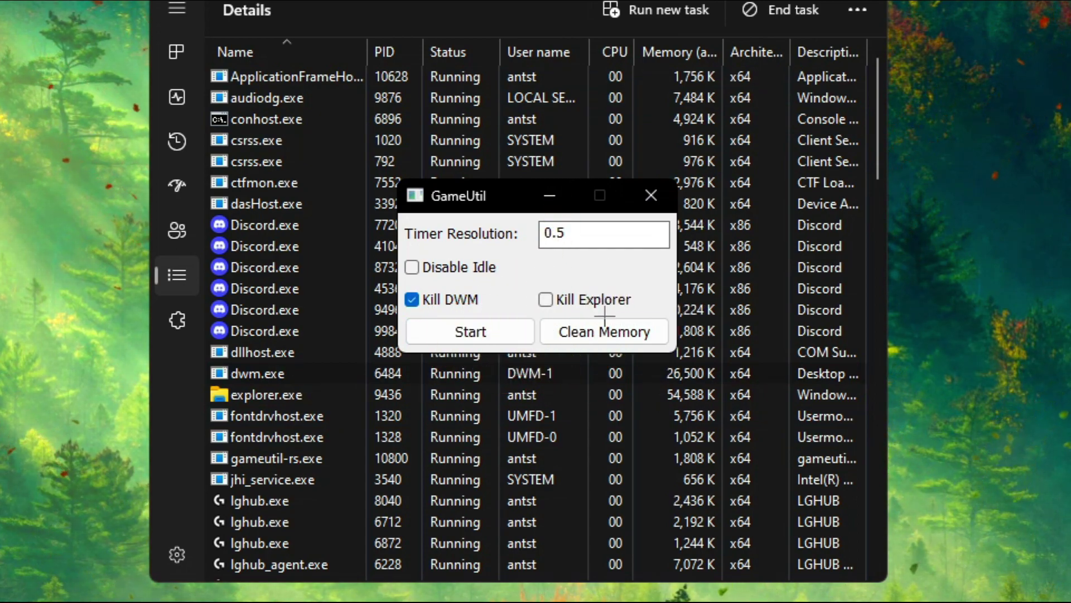
Step: Enable Kill Explorer and turn off Kill DWM in GameUtil
left_click(591, 299)
left_click(471, 300)
left_click(472, 300)
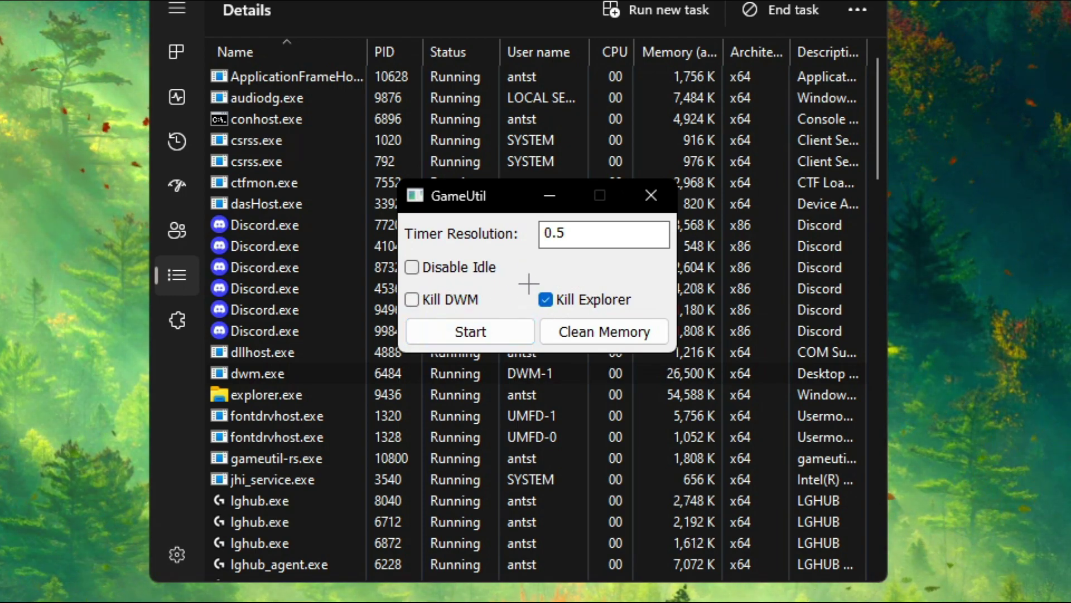
Step: Find the Windows Explorer process among Task Manager's processes and switch back to GameUtil
left_click(179, 56)
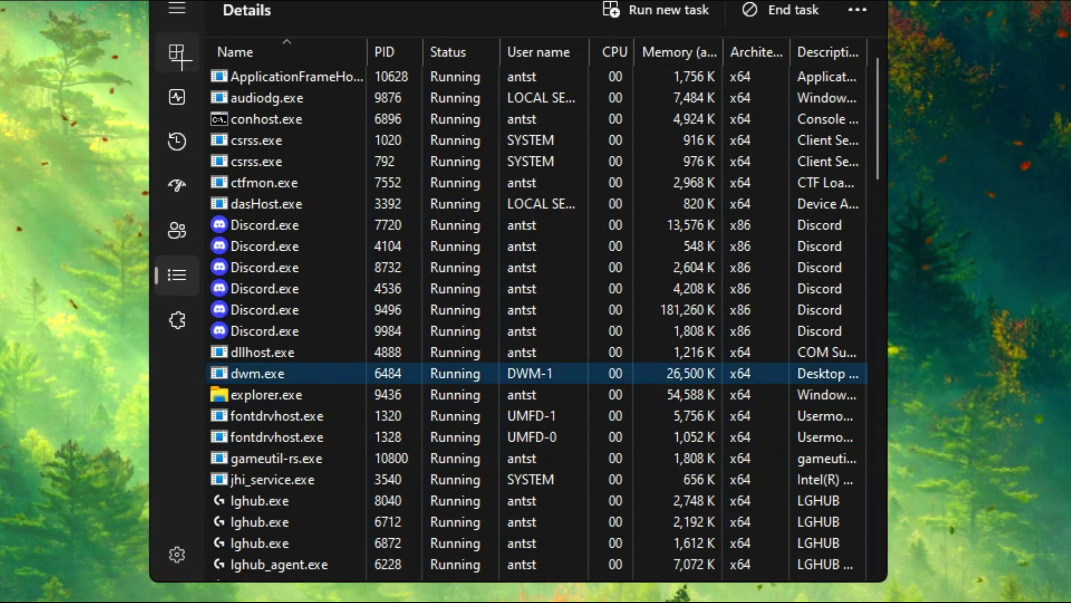
left_click(177, 52)
left_click_drag(876, 162, 877, 505)
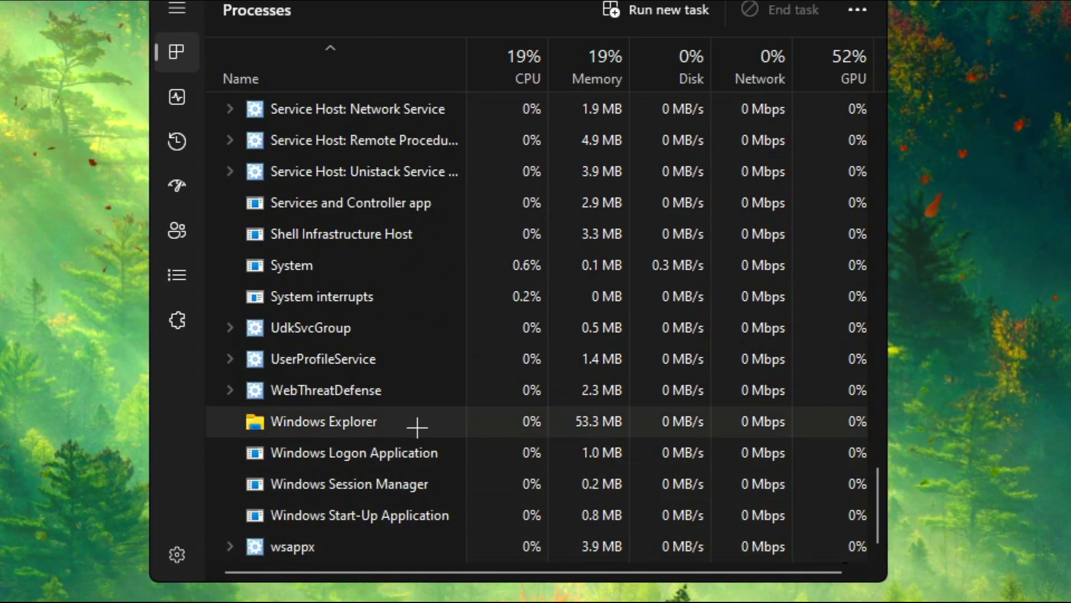
key("alt+Tab")
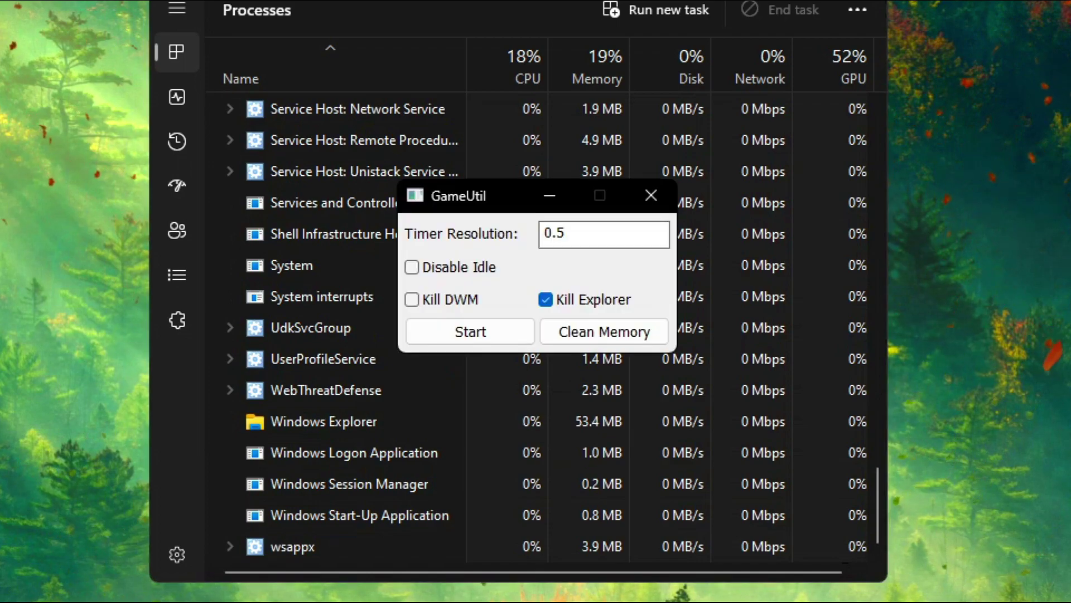
Step: Start GameUtil with Kill Explorer enabled and clean the system memory
left_click(470, 333)
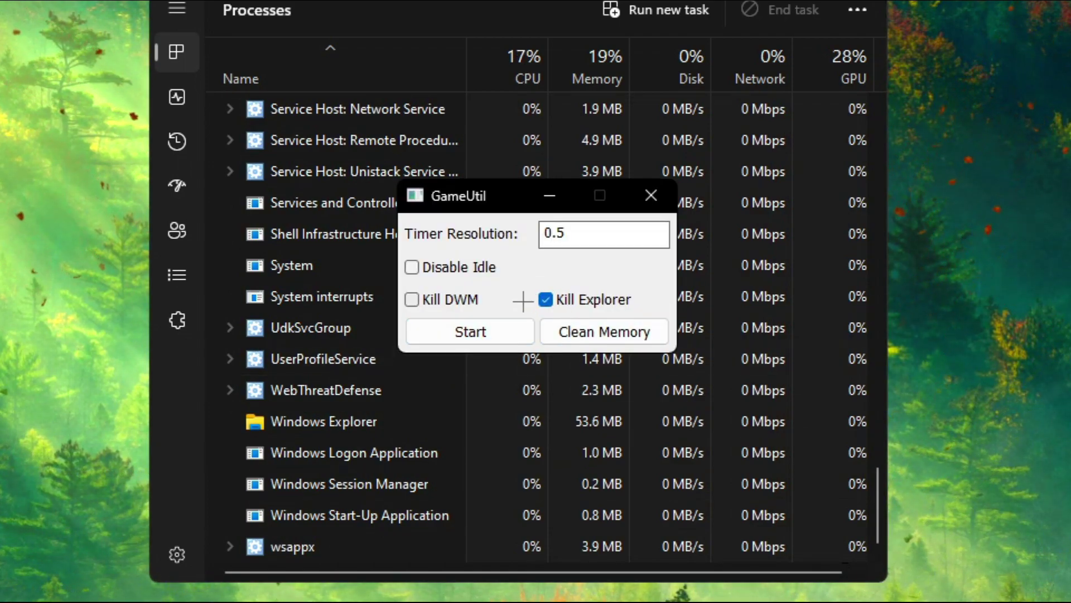
left_click(514, 331)
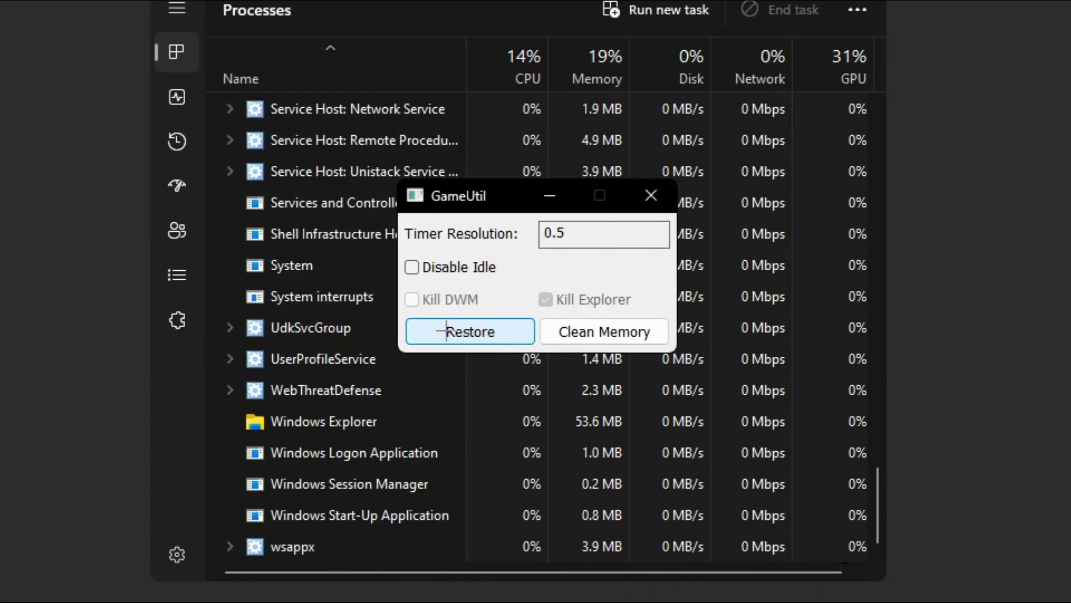
left_click(574, 331)
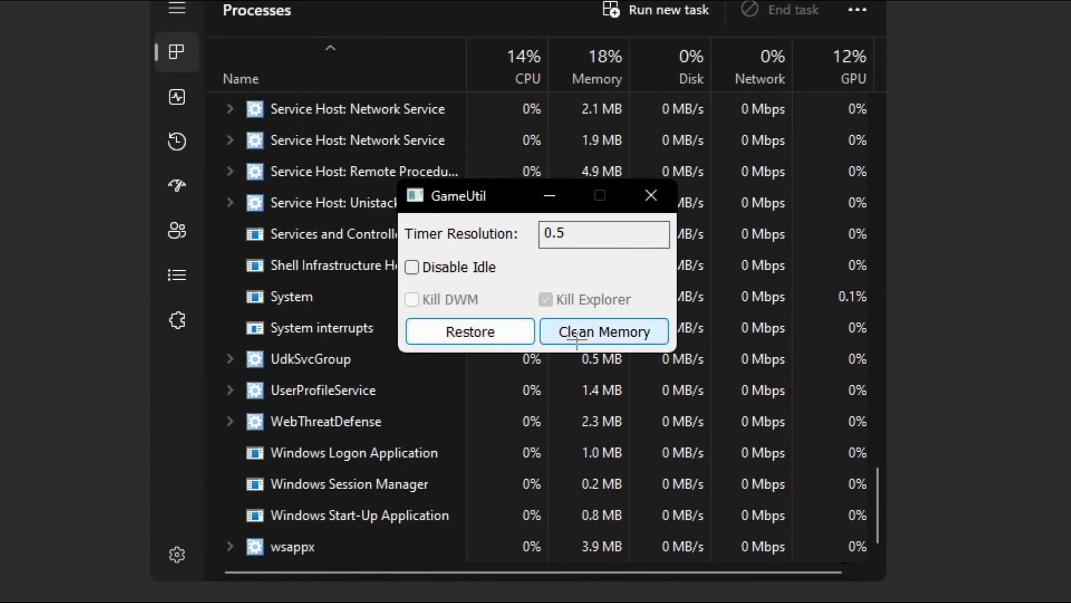
mouse_move(597, 236)
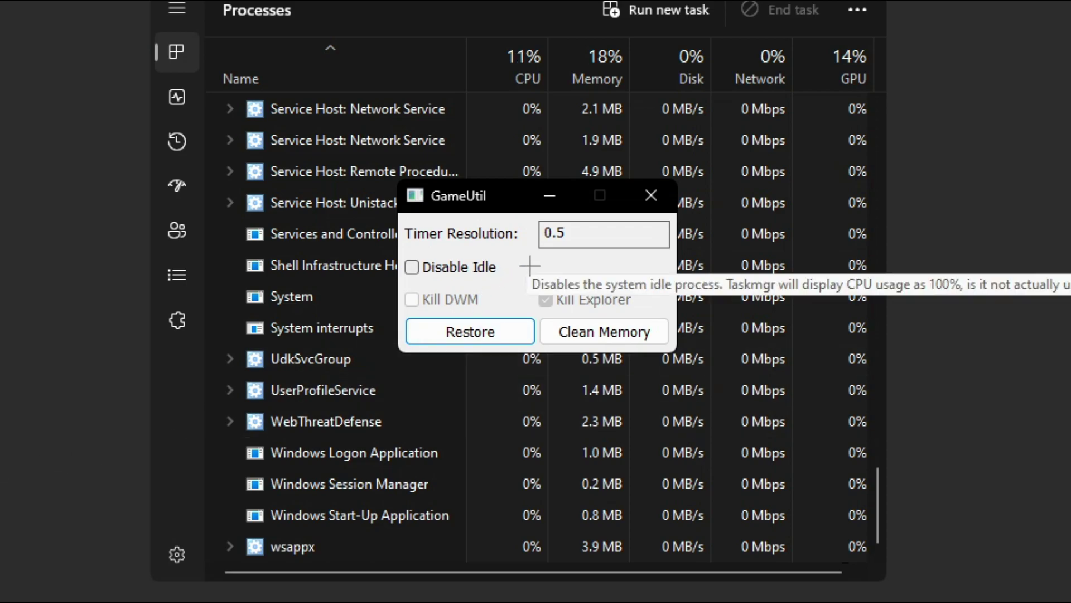
Step: Restore Windows Explorer through GameUtil, then clean the system memory again
left_click(513, 330)
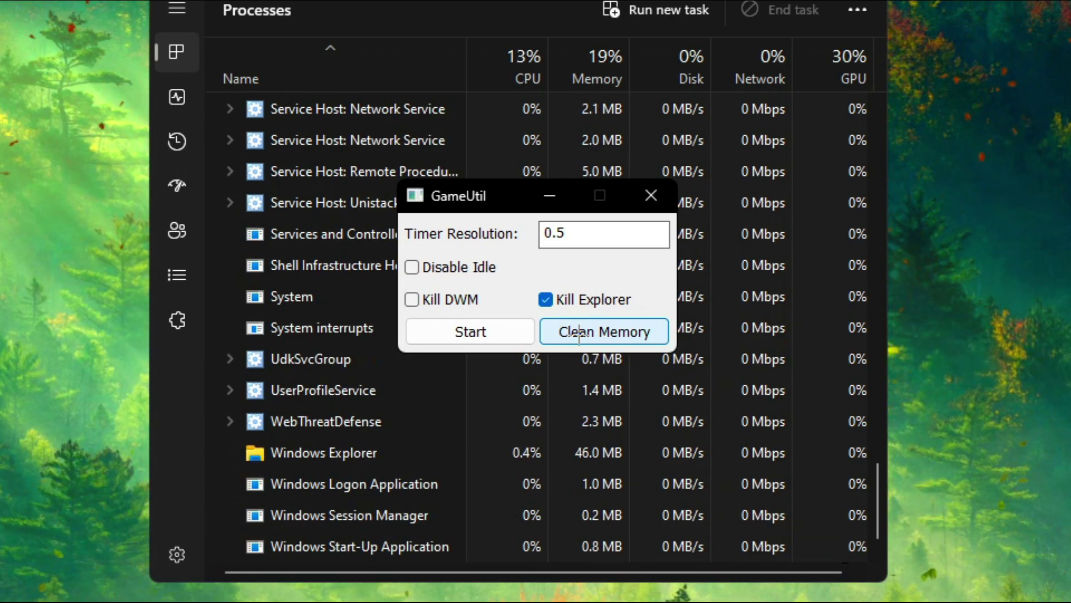
scroll(282, 443, "up", 15)
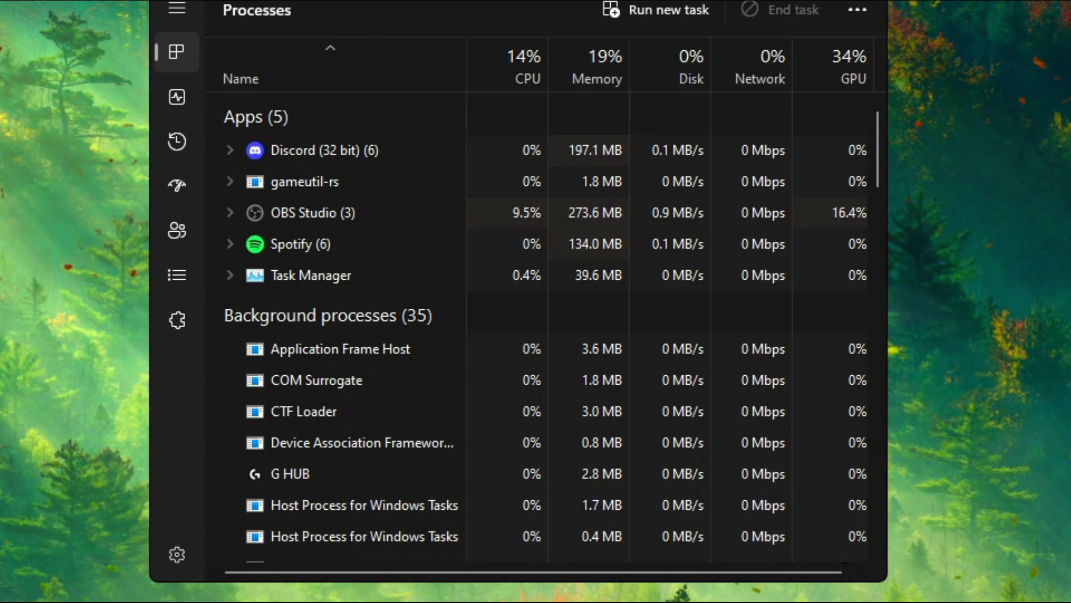
key("alt+Tab")
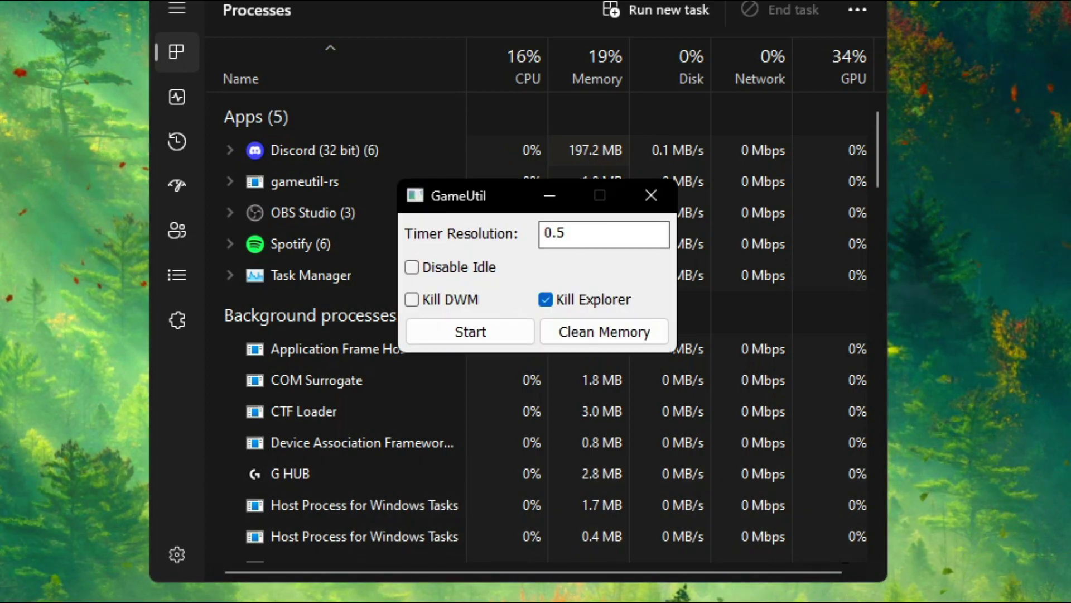
left_click(587, 337)
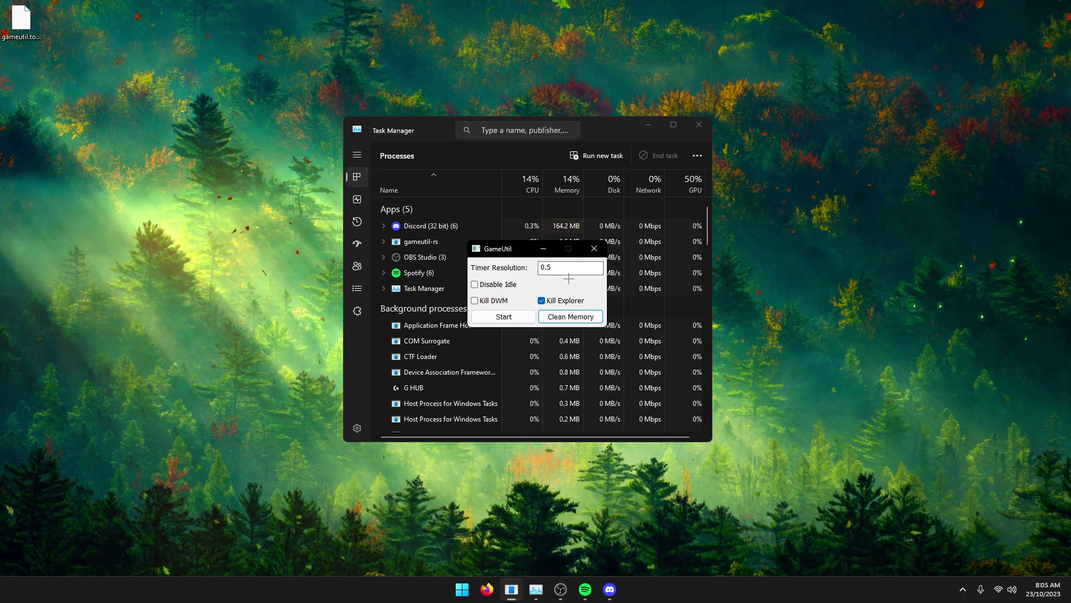
Step: Turn on Disable Idle in GameUtil while keeping Kill Explorer enabled and Kill DWM off
key("Tab")
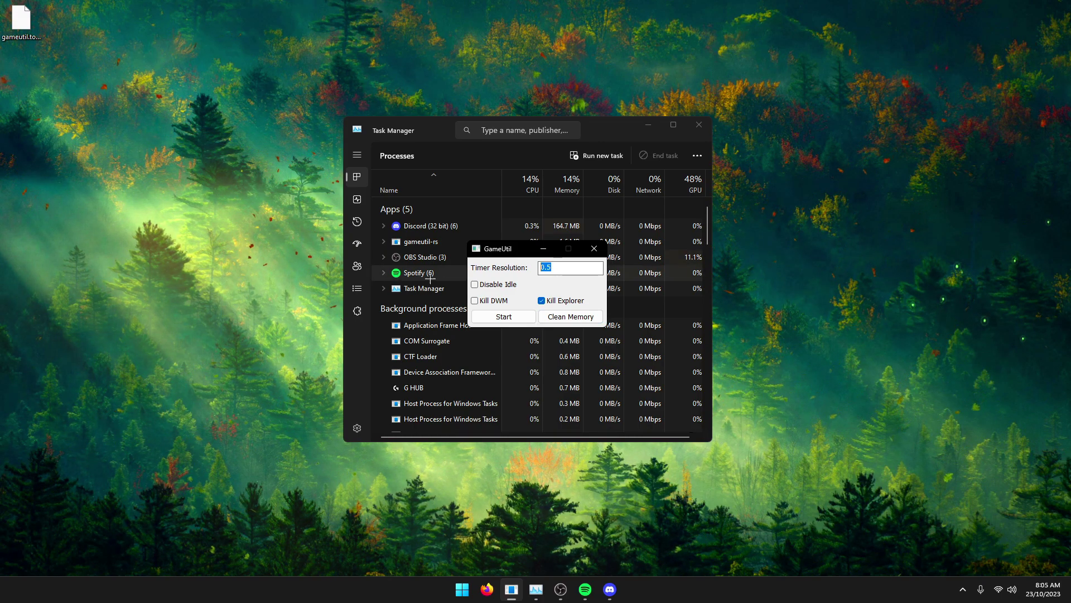
left_click(483, 284)
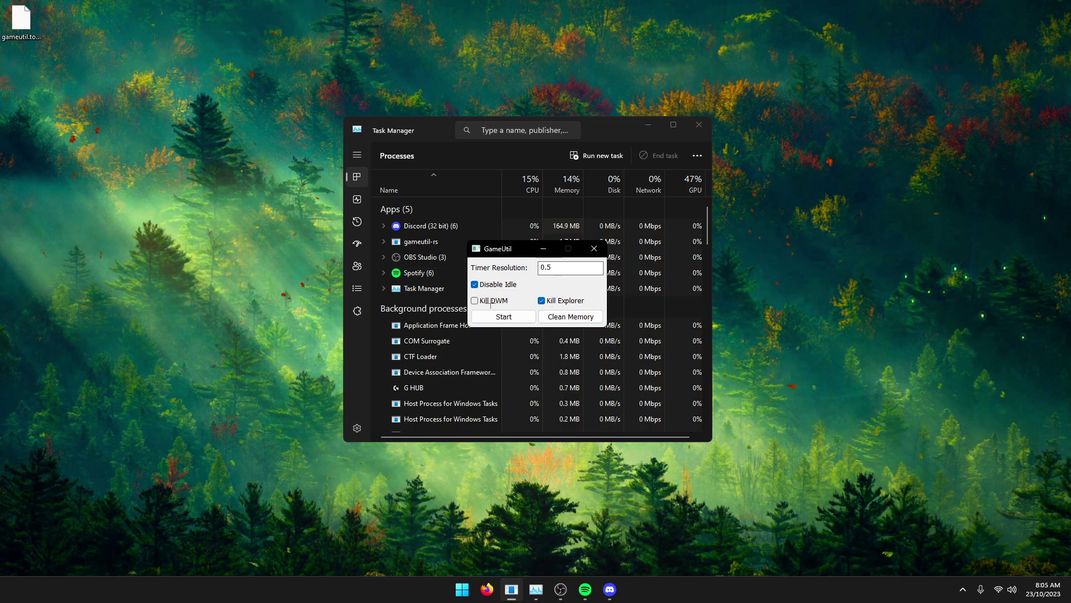
left_click(557, 301)
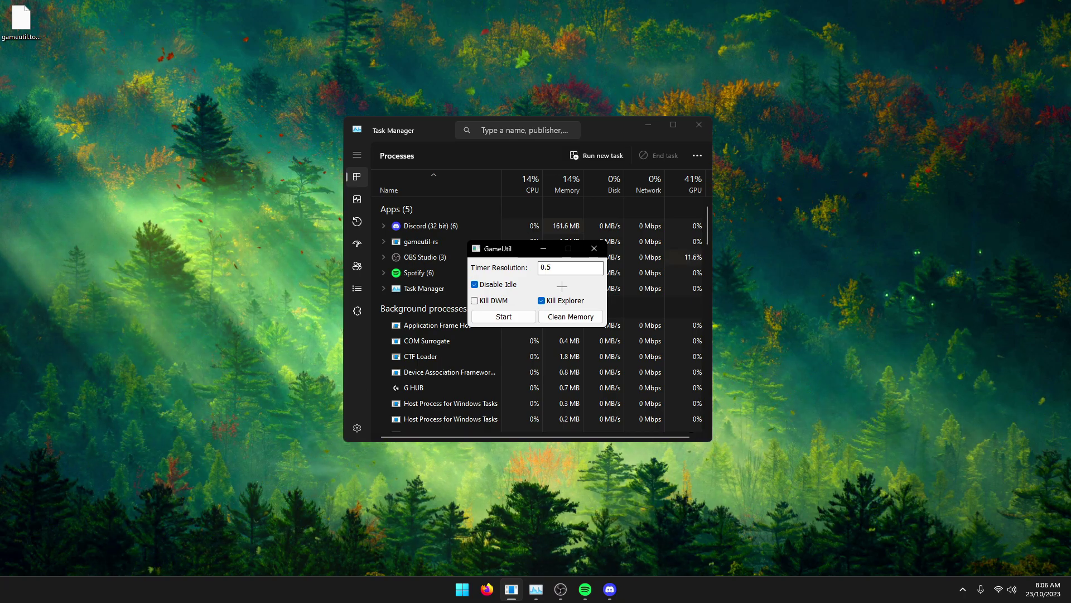
Step: Close GameUtil and minimise Task Manager to clear the desktop
left_click(594, 248)
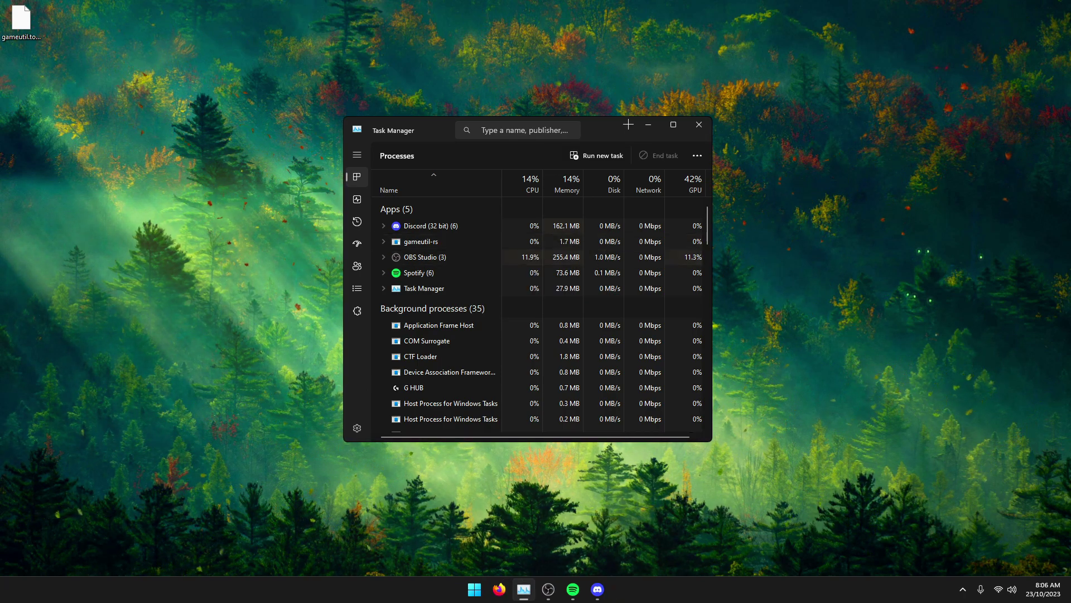
left_click_drag(539, 123, 112, 150)
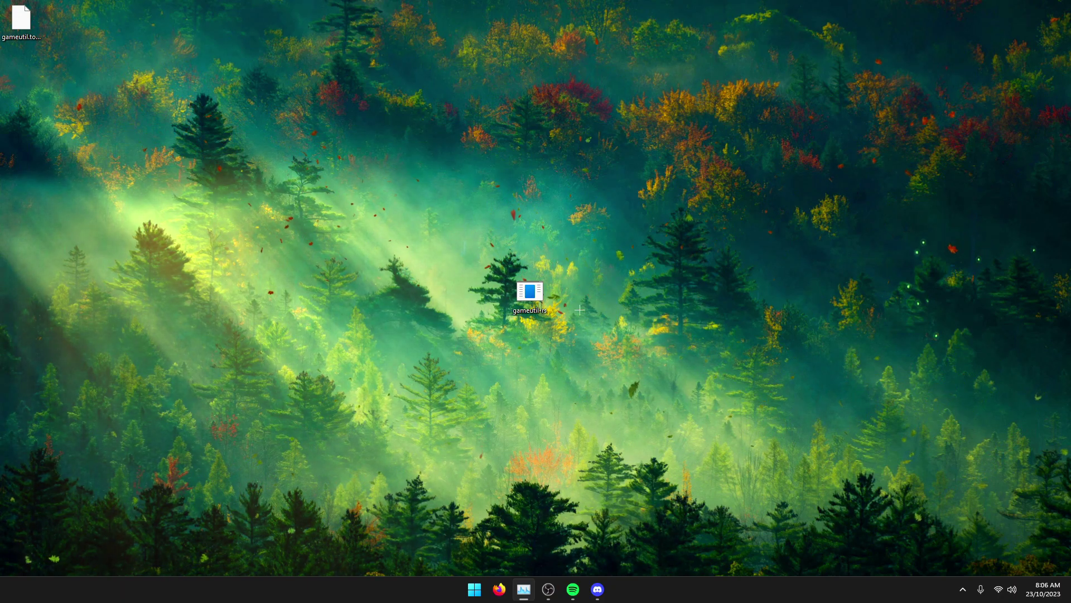
Step: Move the gameutil-rs icon from the middle of the desktop to directly beneath the other gameutil file
left_click_drag(531, 292, 21, 72)
right_click(554, 259)
left_click(585, 289)
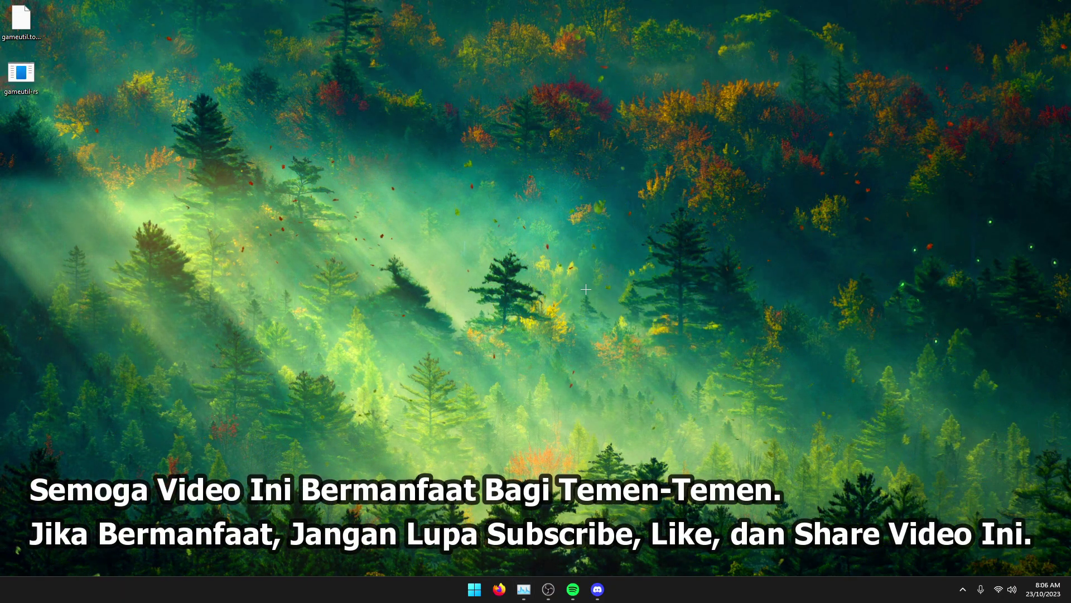